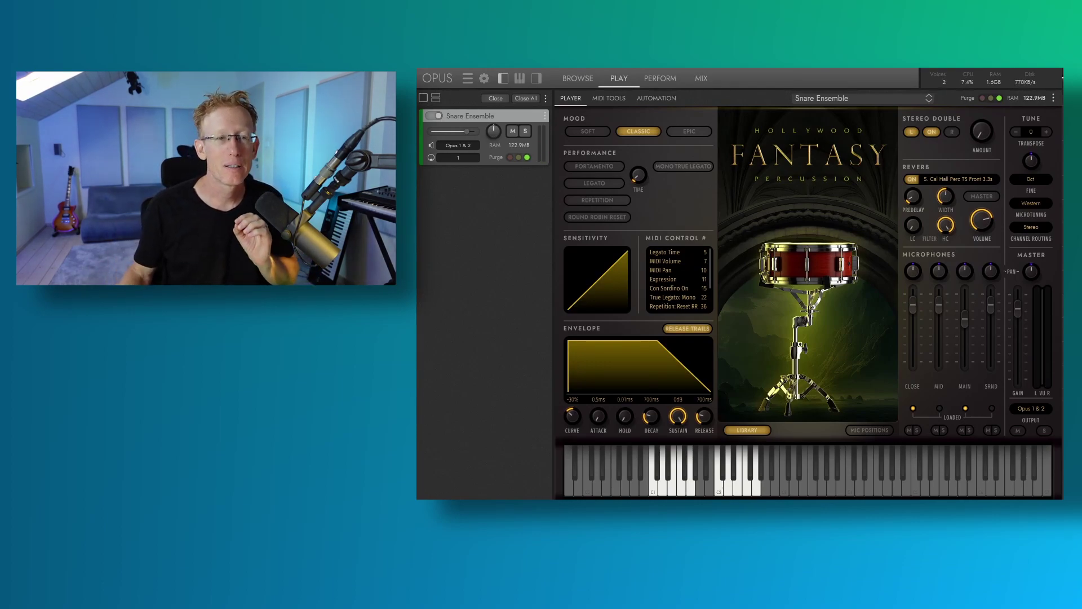
Show the Browse page listing the 17 Hollywood Fantasy Percussion instruments.
left_click(578, 79)
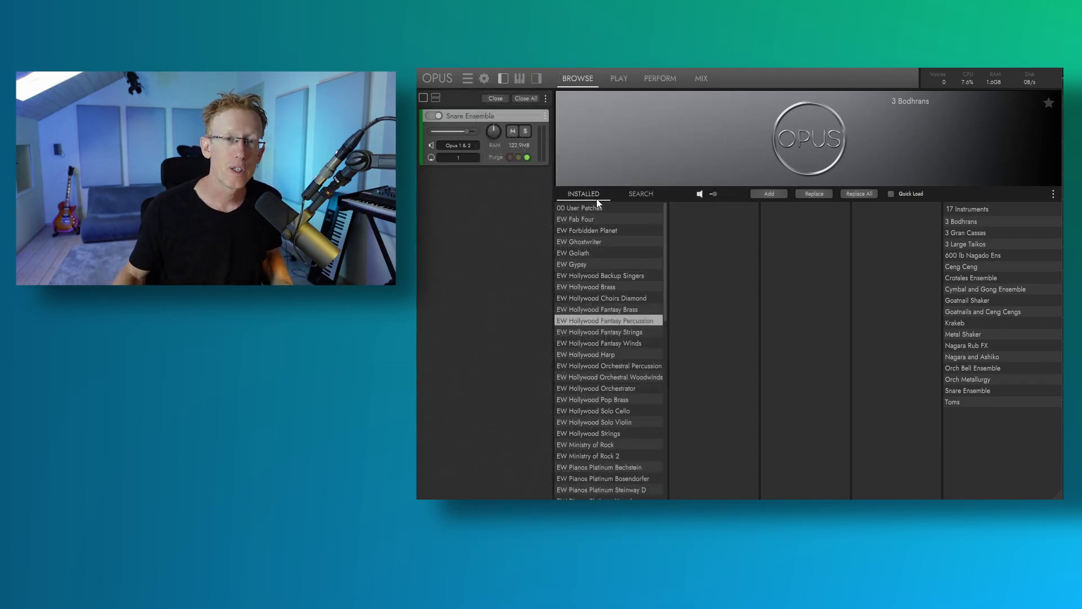
left_click(640, 310)
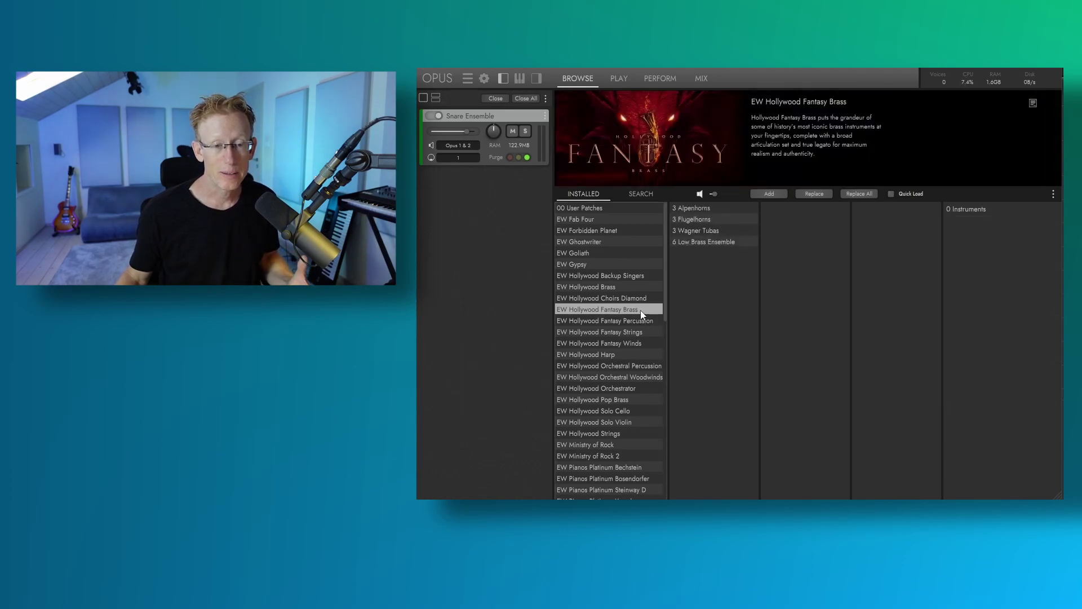
left_click(650, 319)
left_click(647, 332)
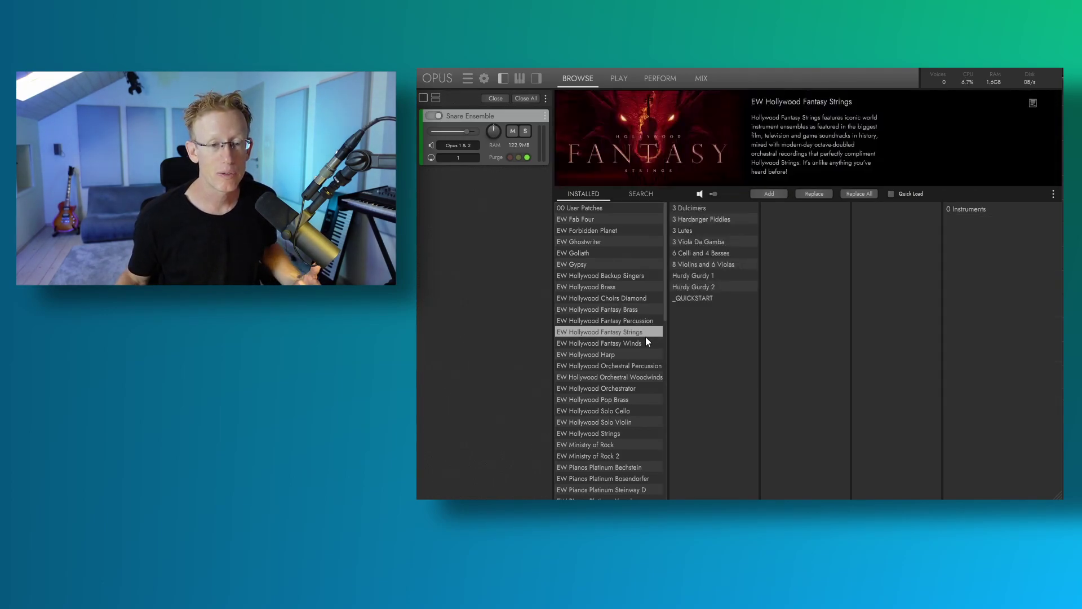
left_click(643, 343)
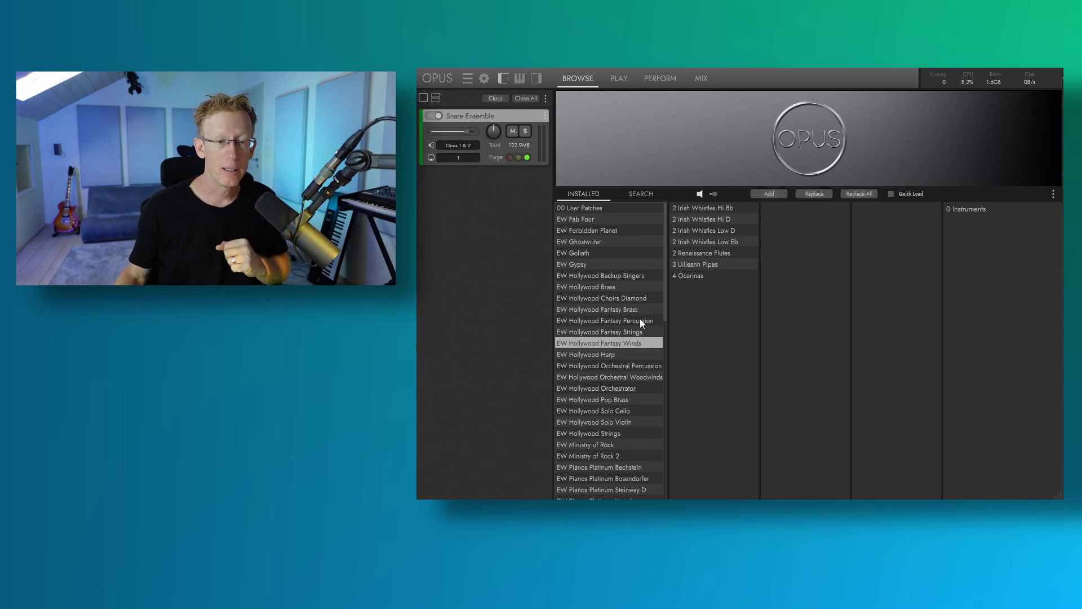
left_click(640, 319)
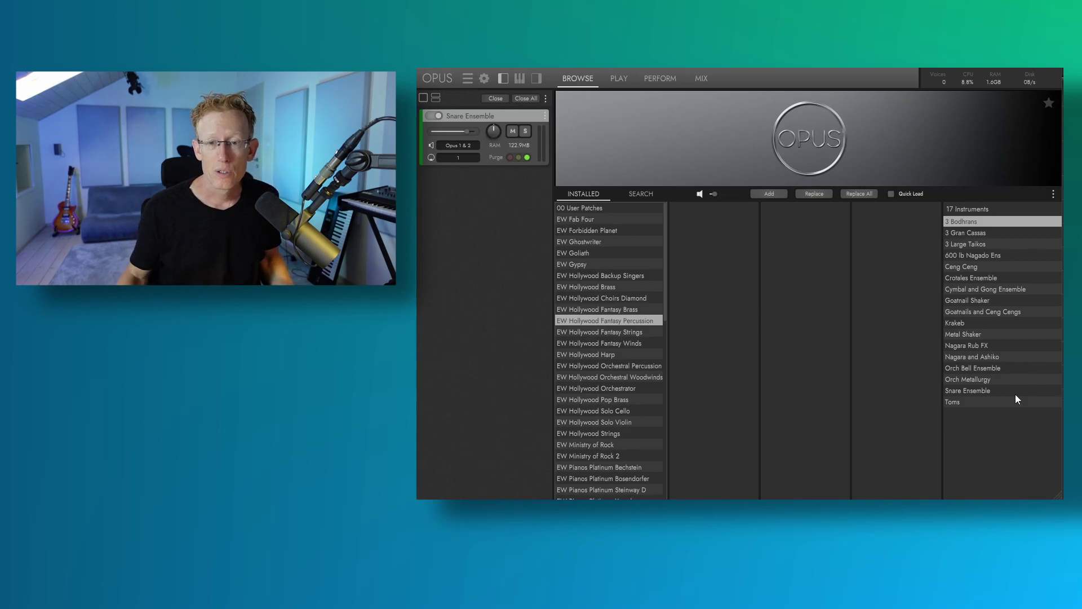
Load 3 Bodhrans in place of Snare Ensemble and show its Play page.
double_click(978, 224)
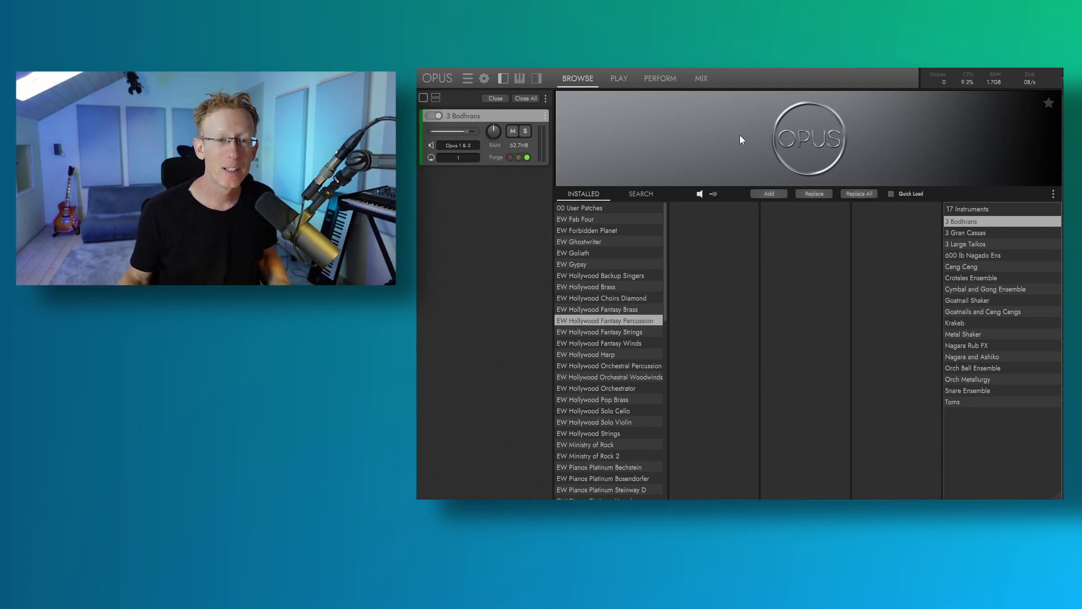
left_click(620, 80)
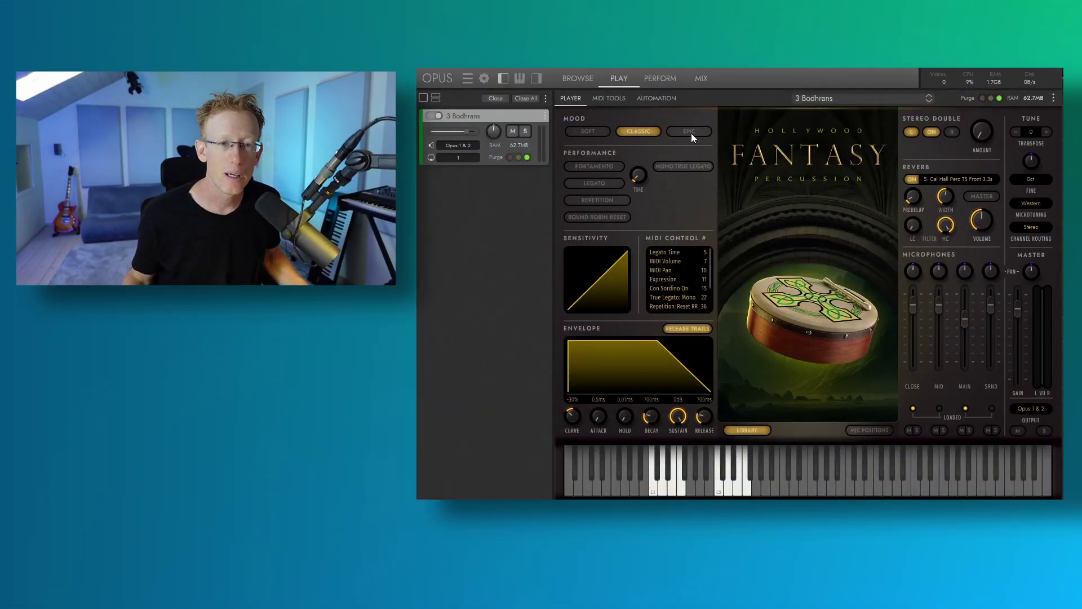
Switch the 3 Bodhrans to the Epic mood.
left_click(690, 132)
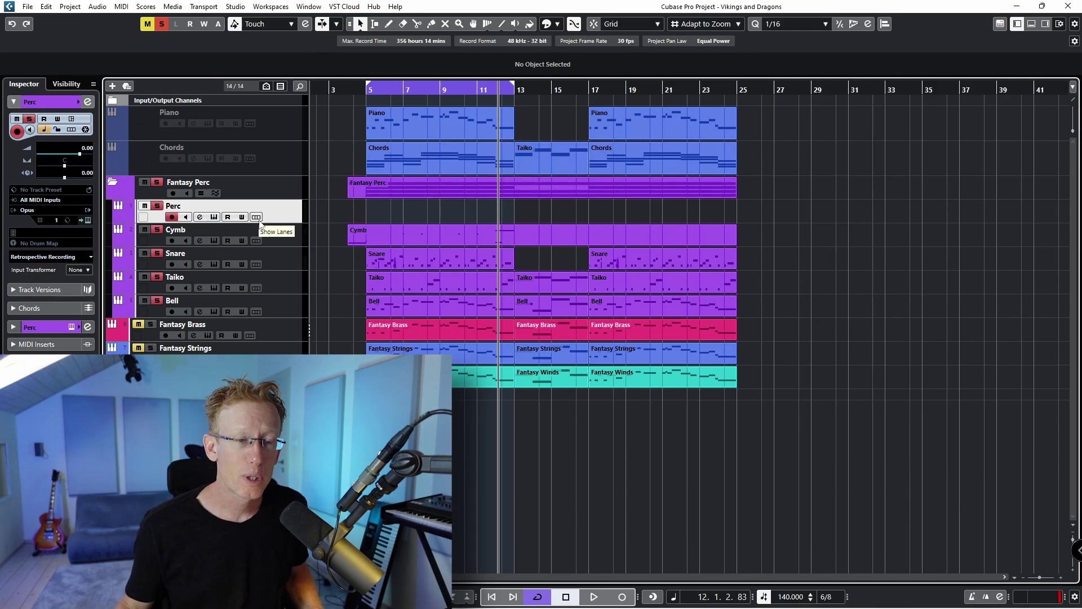
Clear all solos, mute the Fantasy Perc folder, play from bar 5, then solo Snare.
left_click(158, 182)
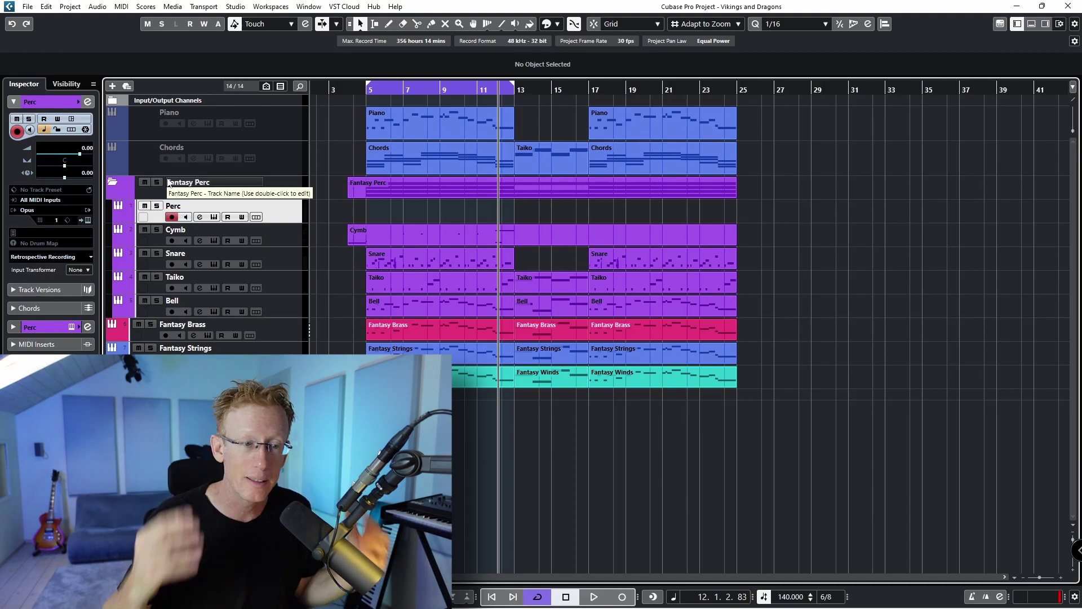
left_click(144, 181)
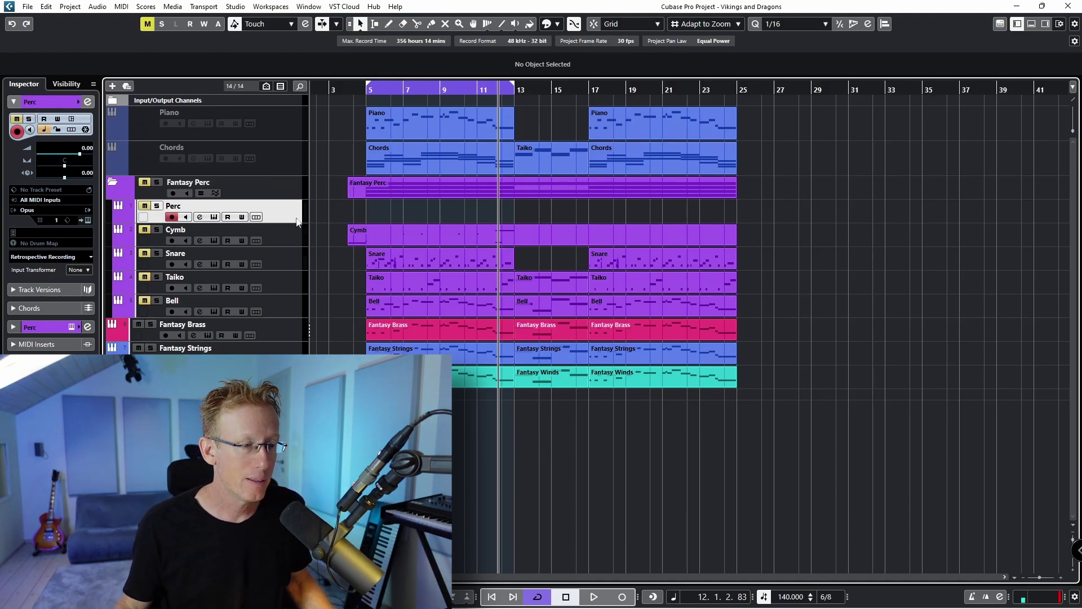
left_click(366, 90)
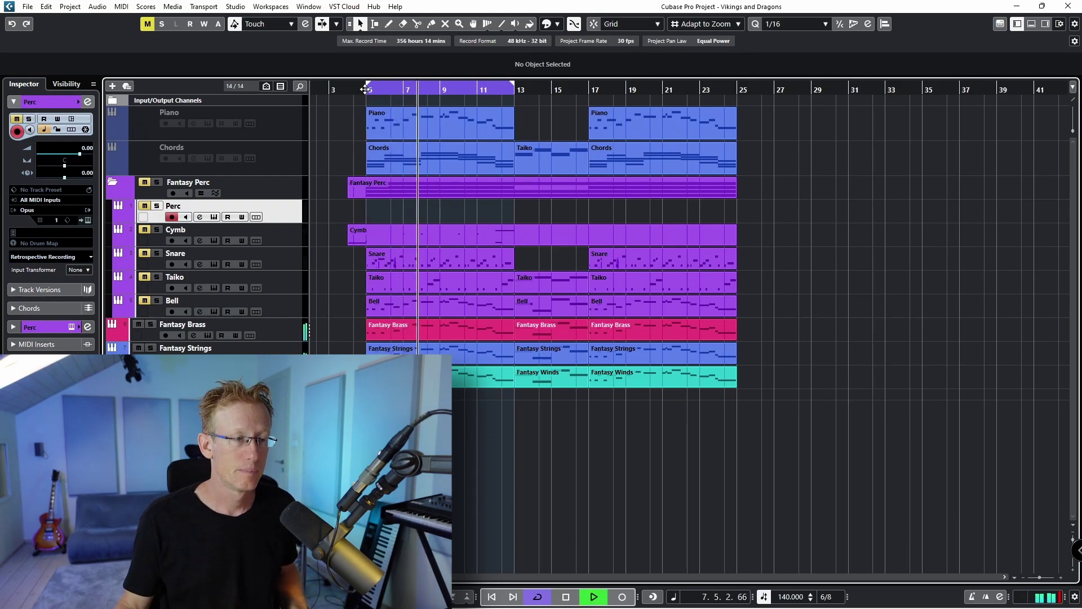
key("space")
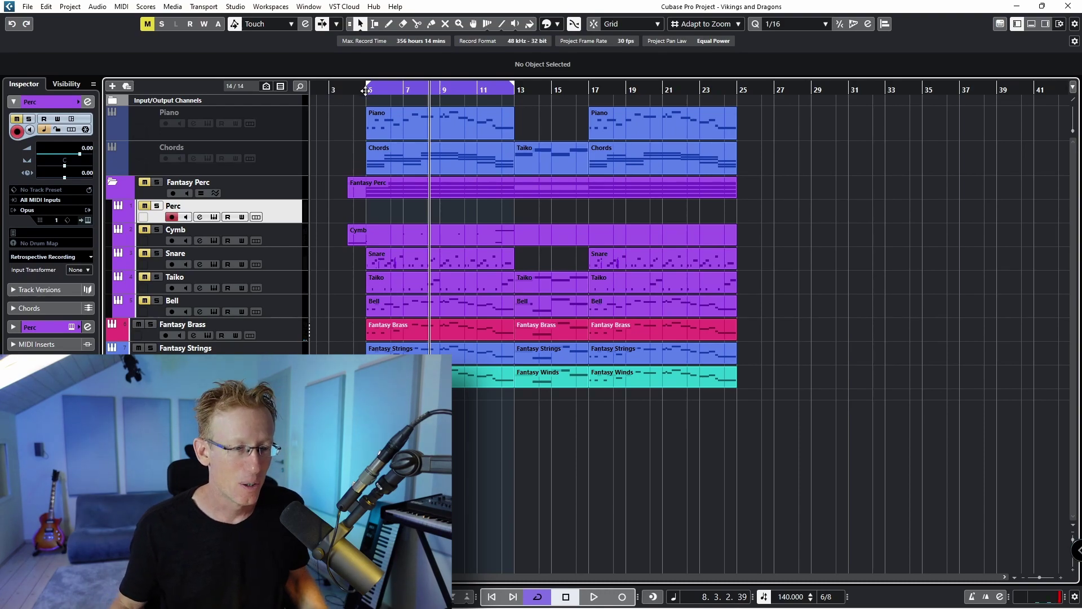
left_click(157, 253)
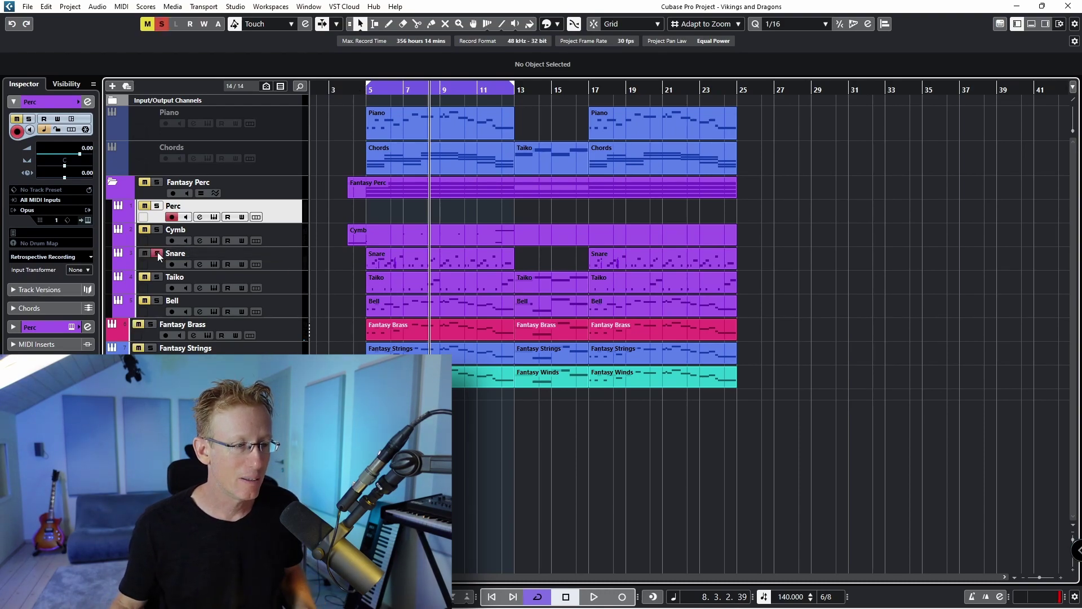
Play the Snare Ensemble part from bar 5 and stop it.
left_click(367, 90)
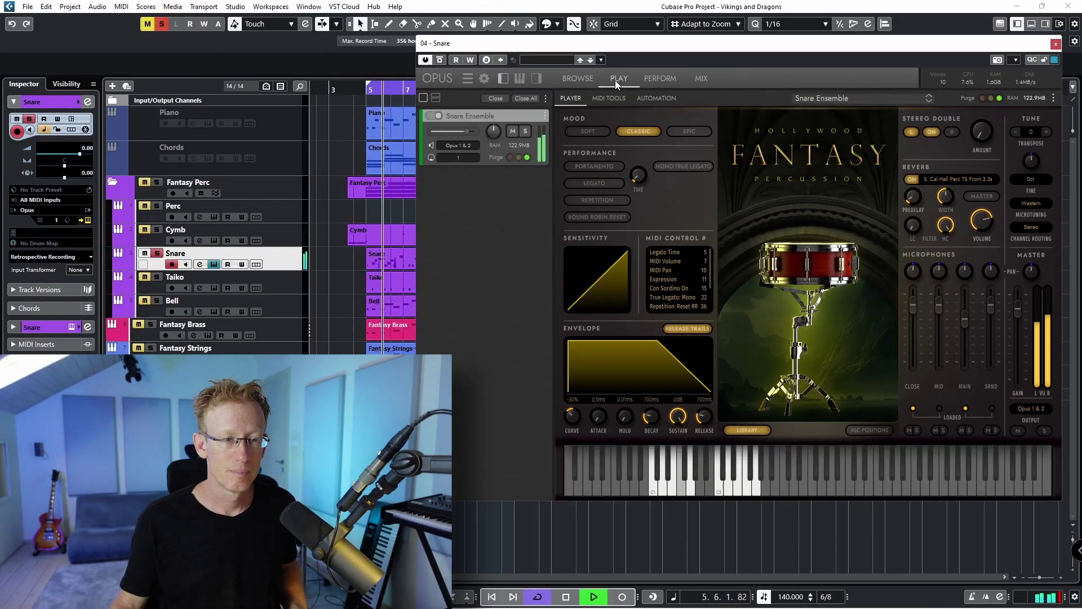
key("space")
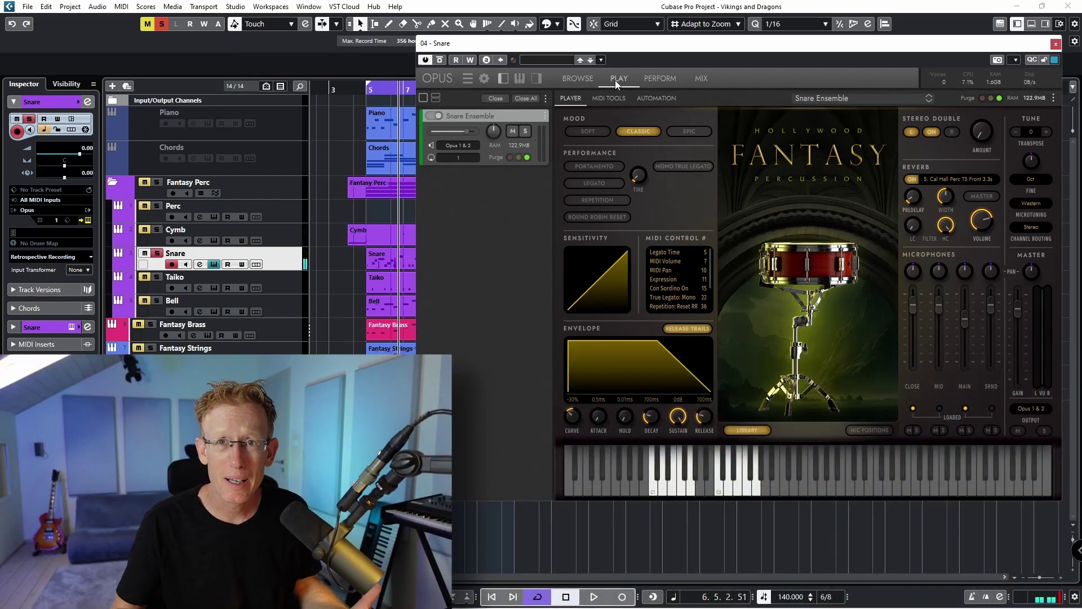
left_click(363, 90)
key("space")
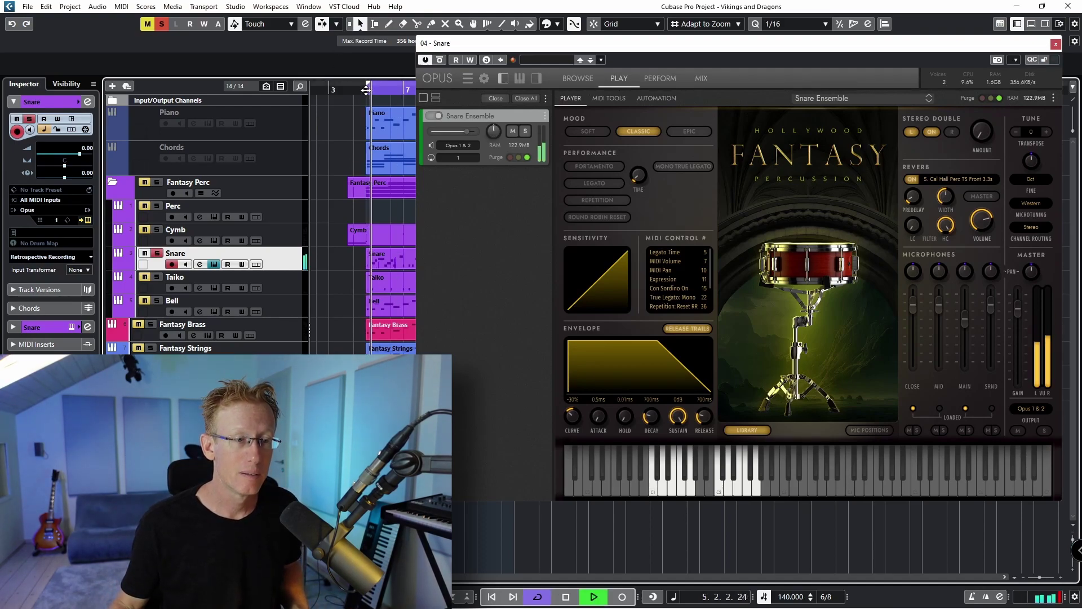
key("space")
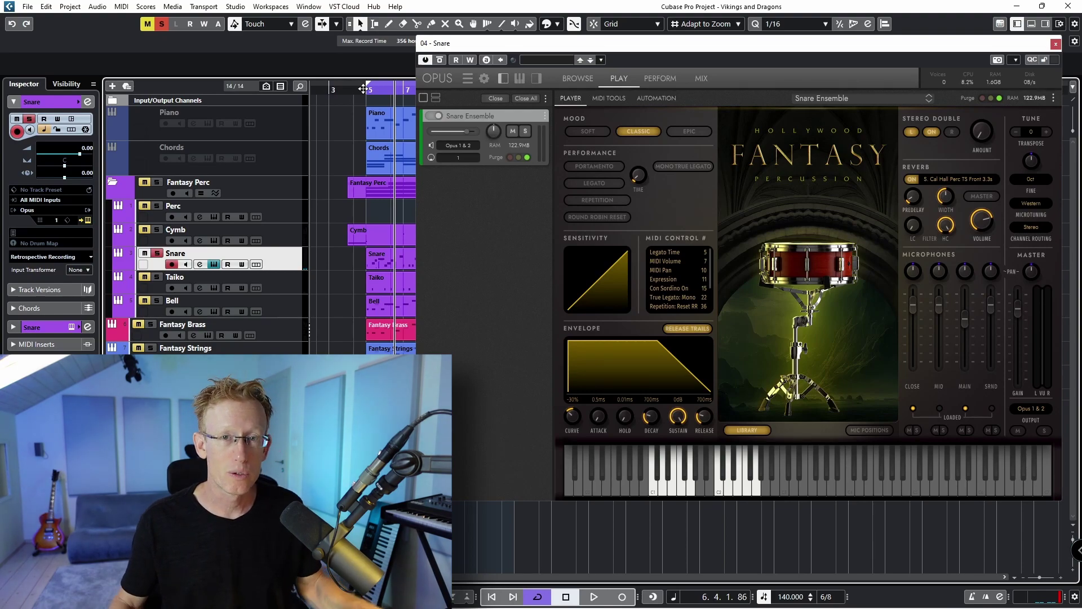
scroll(363, 88, "left", 1)
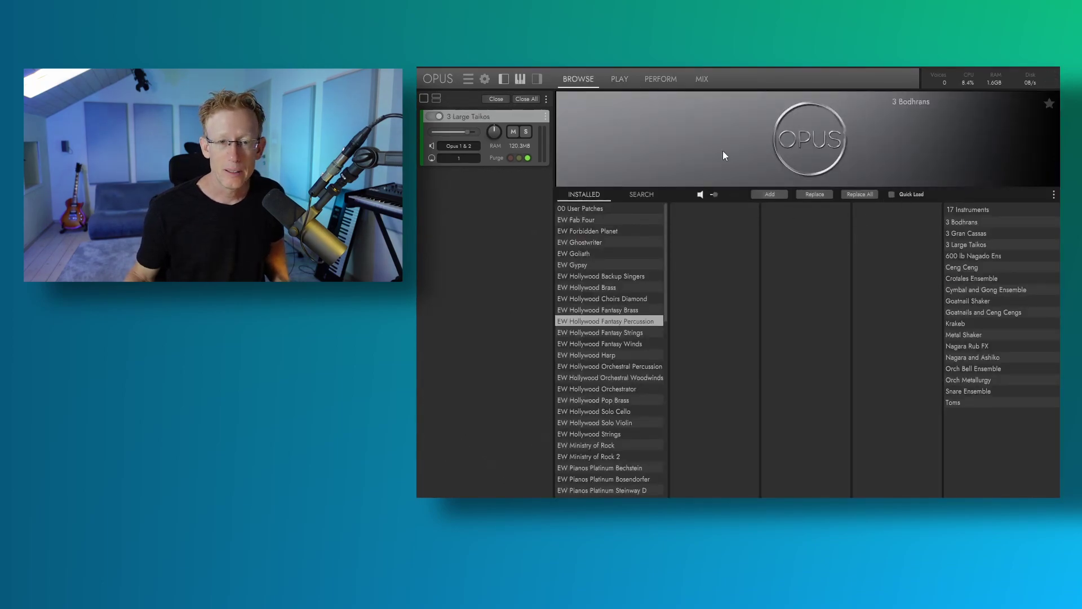
Show the Play page for the loaded 3 Large Taikos.
left_click(614, 80)
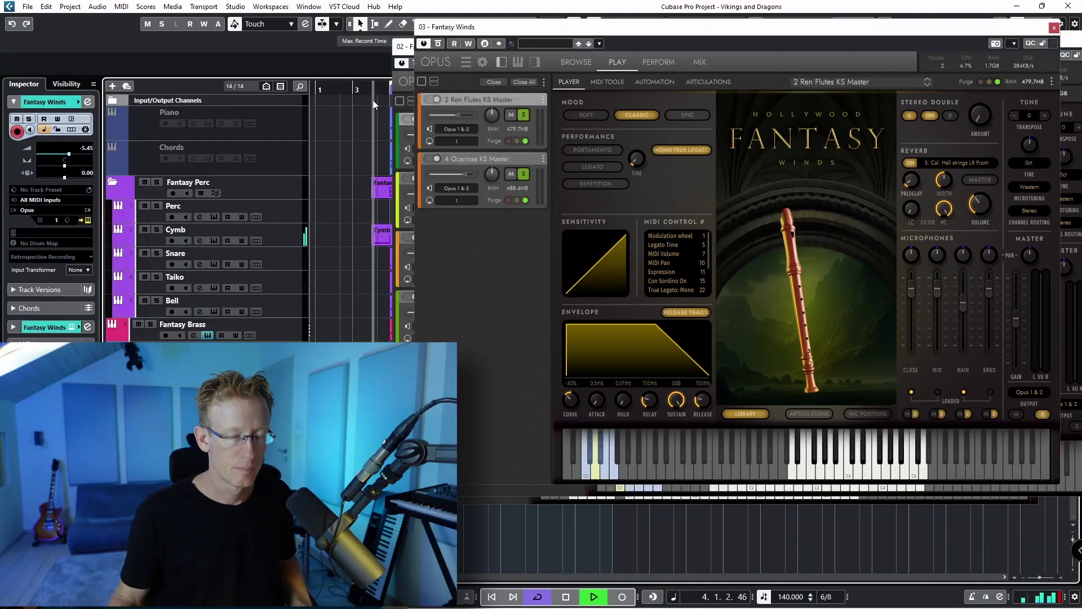
Bring up the 02 - Fantasy Brass window, arm its track, and stop playback at bar 13.
left_click(405, 61)
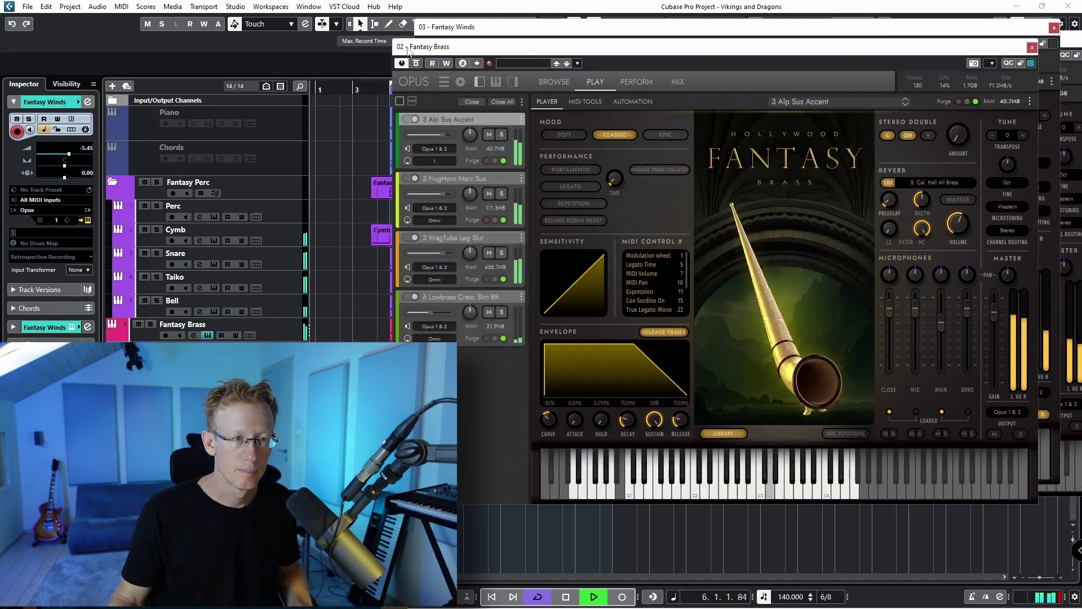
left_click(293, 328)
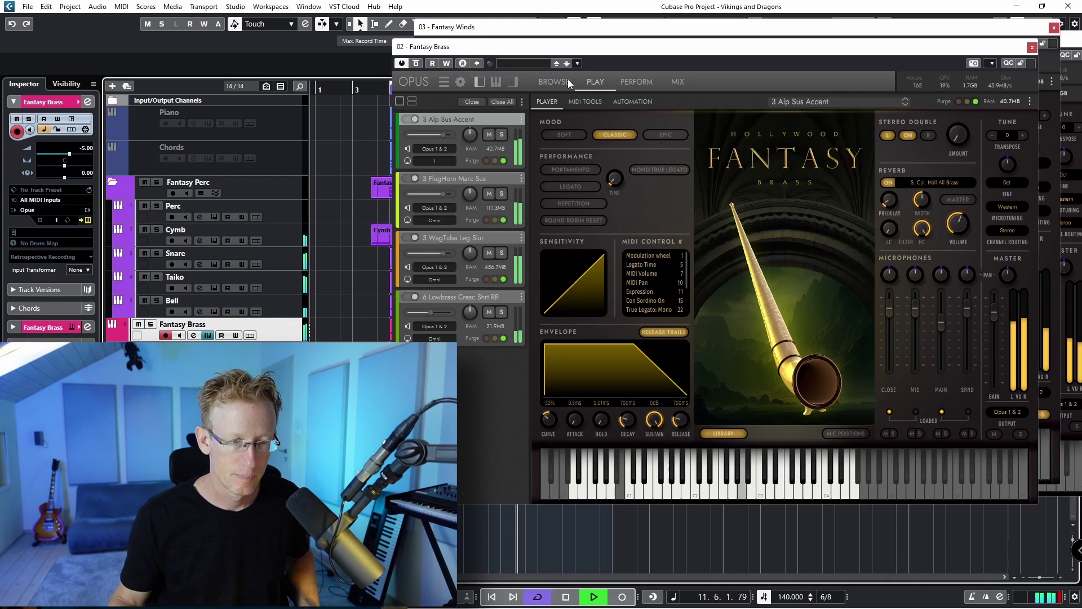
key("space")
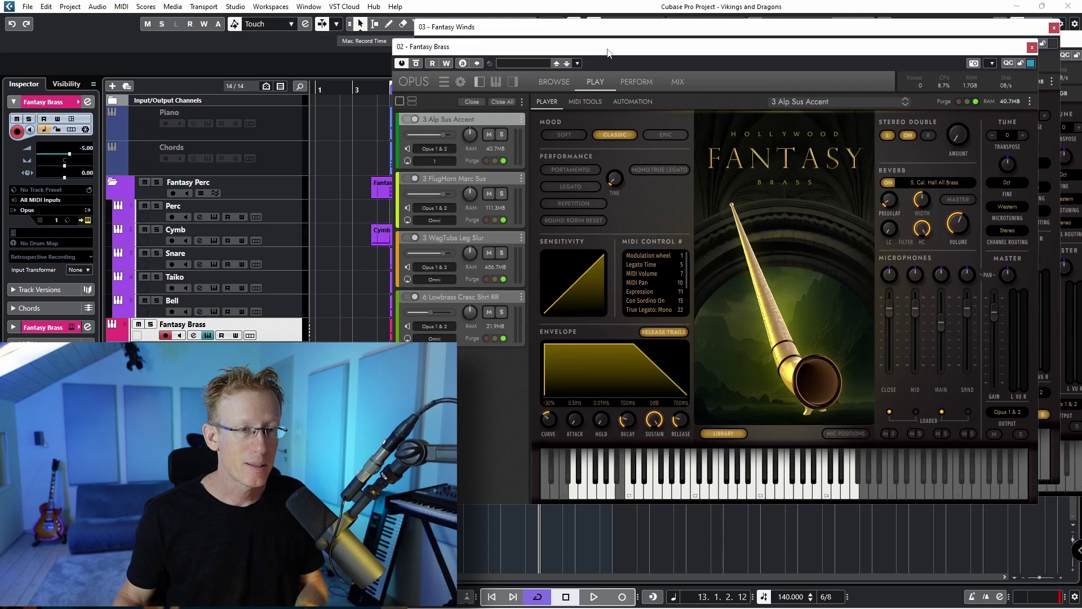
Browse Fantasy Brass to 6 Low Brass Ensemble and list its seven 02 Short patches.
left_click(555, 82)
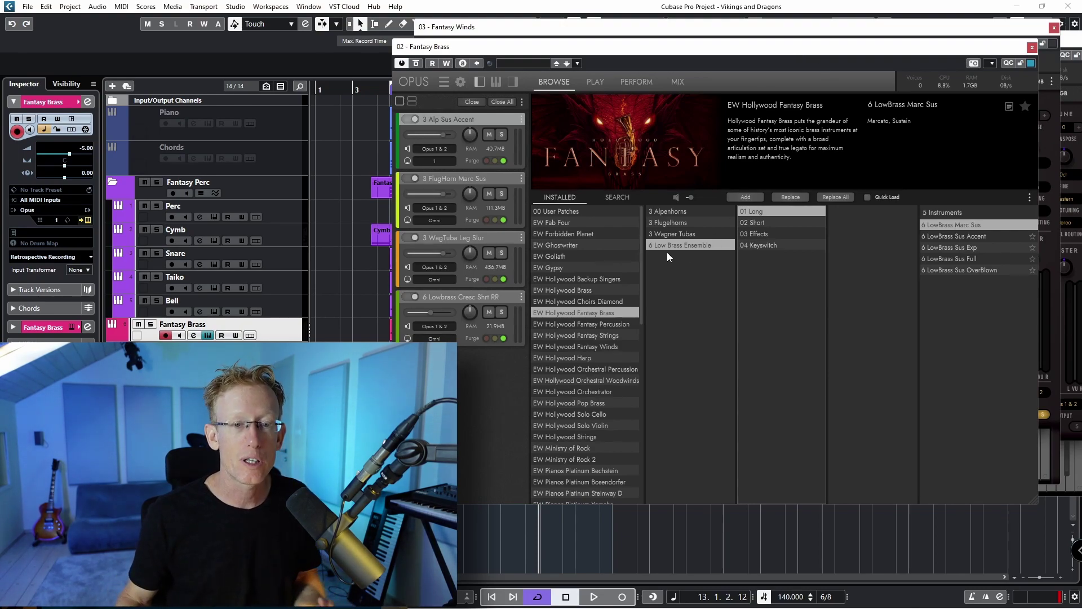
left_click(784, 226)
left_click(785, 235)
left_click(787, 243)
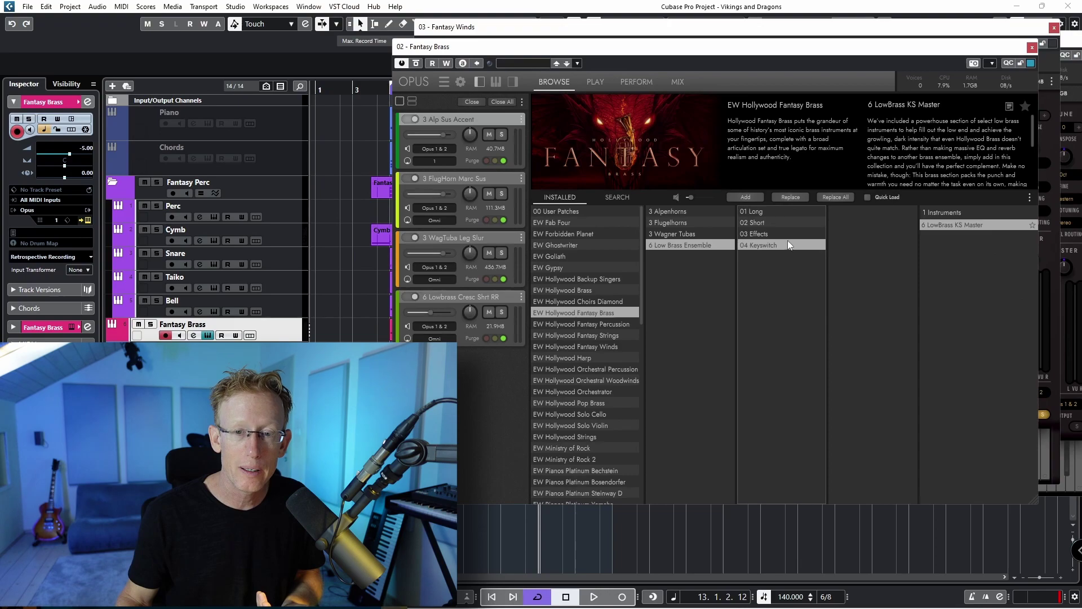
left_click(791, 223)
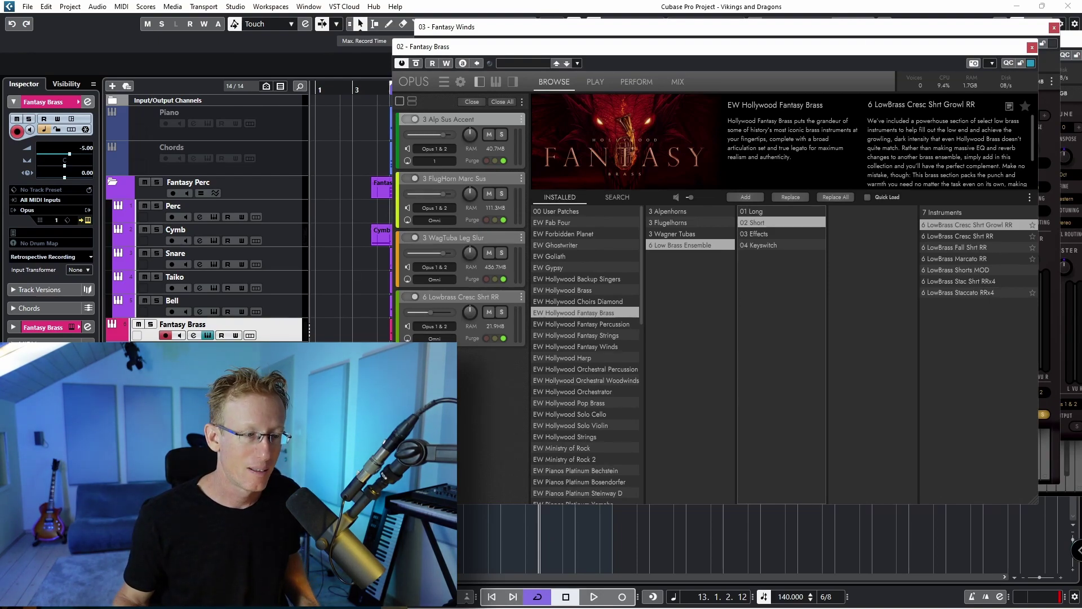
Select the Fantasy Strings track and browse 3 Hardanger Fiddles > 03 Effects, listing 15 patches.
key("Down")
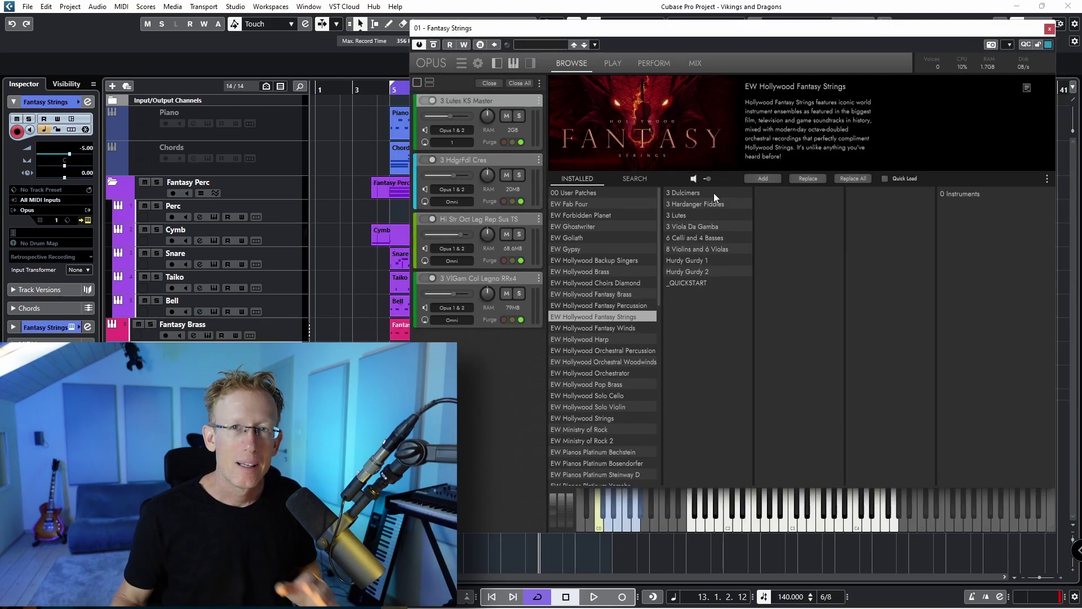
left_click(719, 239)
left_click(715, 226)
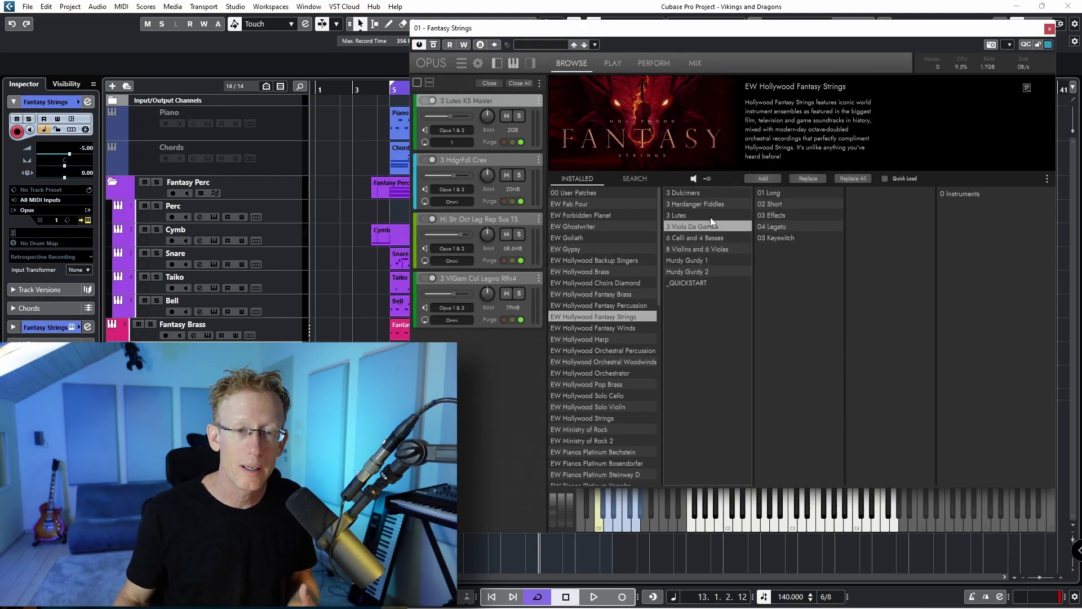
left_click(781, 215)
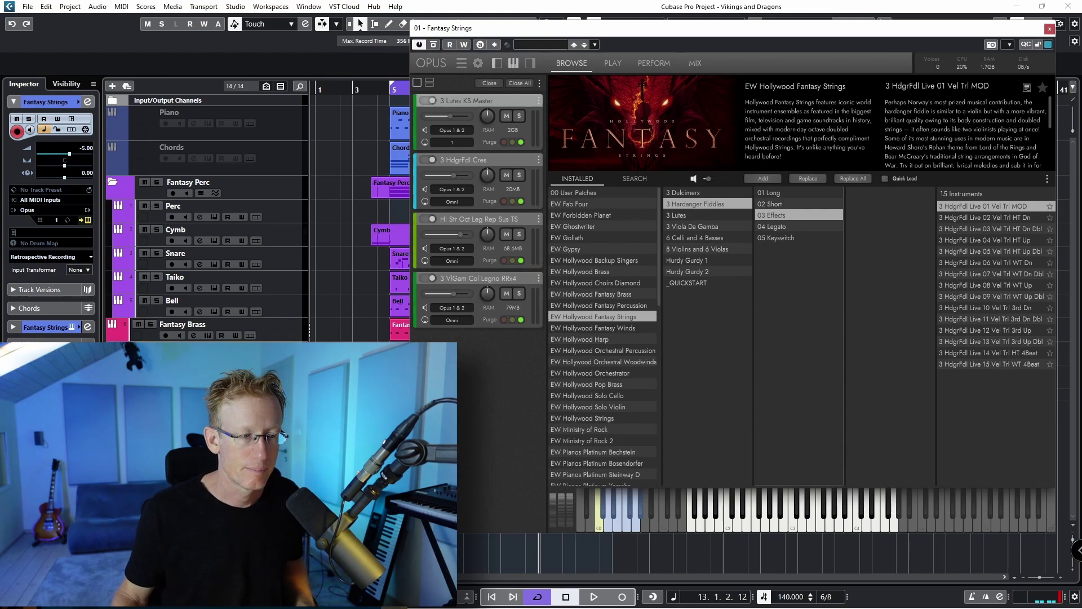
Select the Fantasy Winds track to bring up its Opus instance.
key("Down")
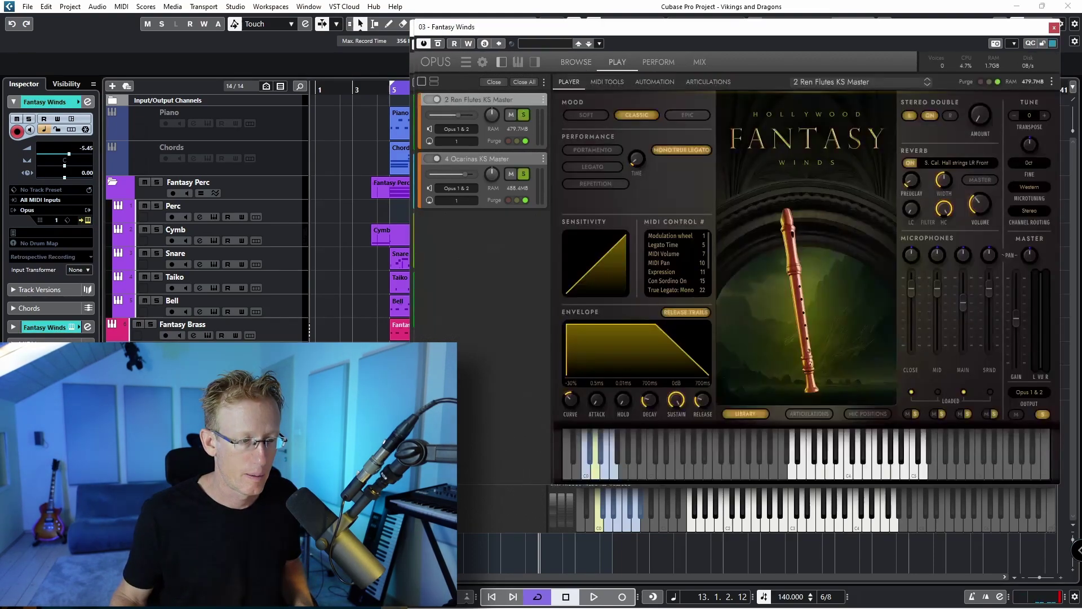